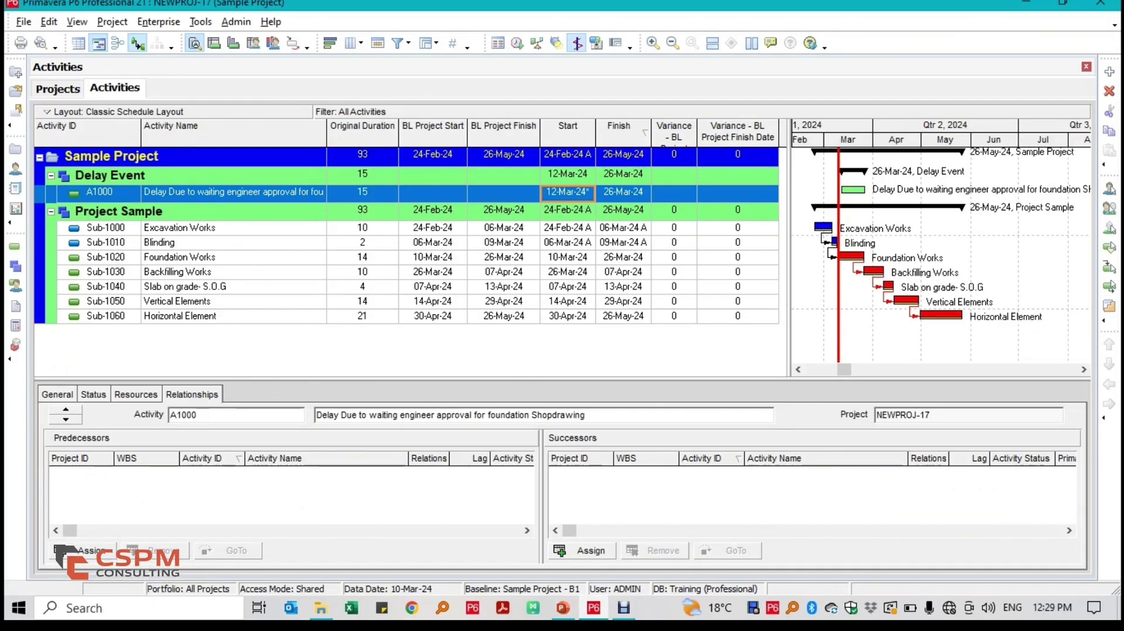
- Compare the baseline start and finish dates with the current dates for Excavation Works, Blinding and Foundation Works
{"action": "left_click", "coordinate": [433, 228]}
{"action": "left_click", "coordinate": [504, 228]}
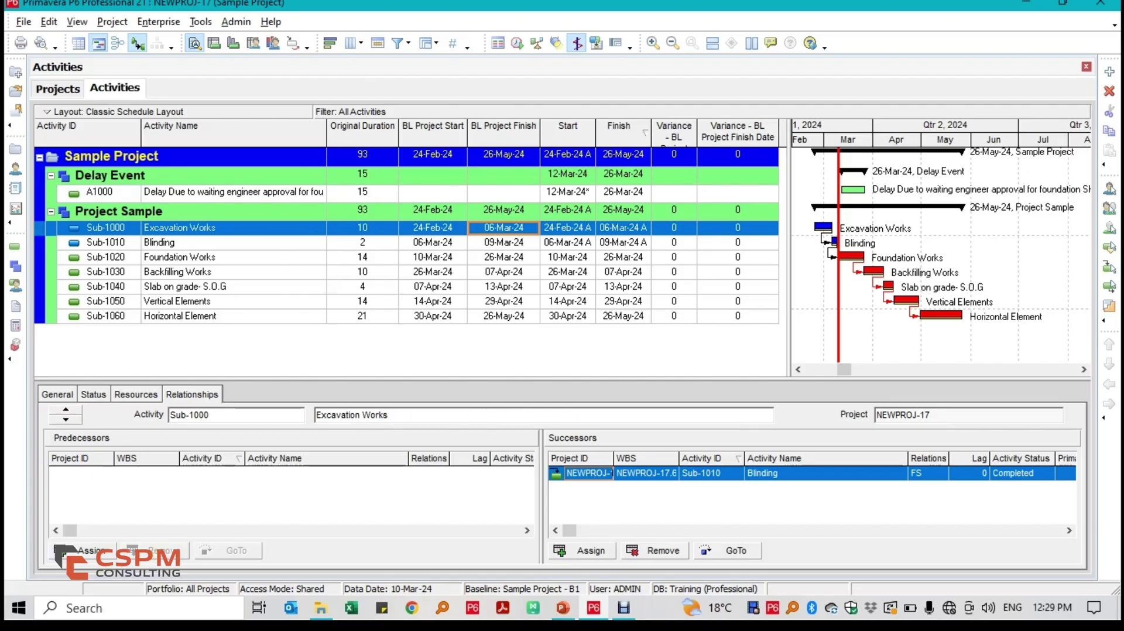
{"action": "left_click", "coordinate": [623, 228]}
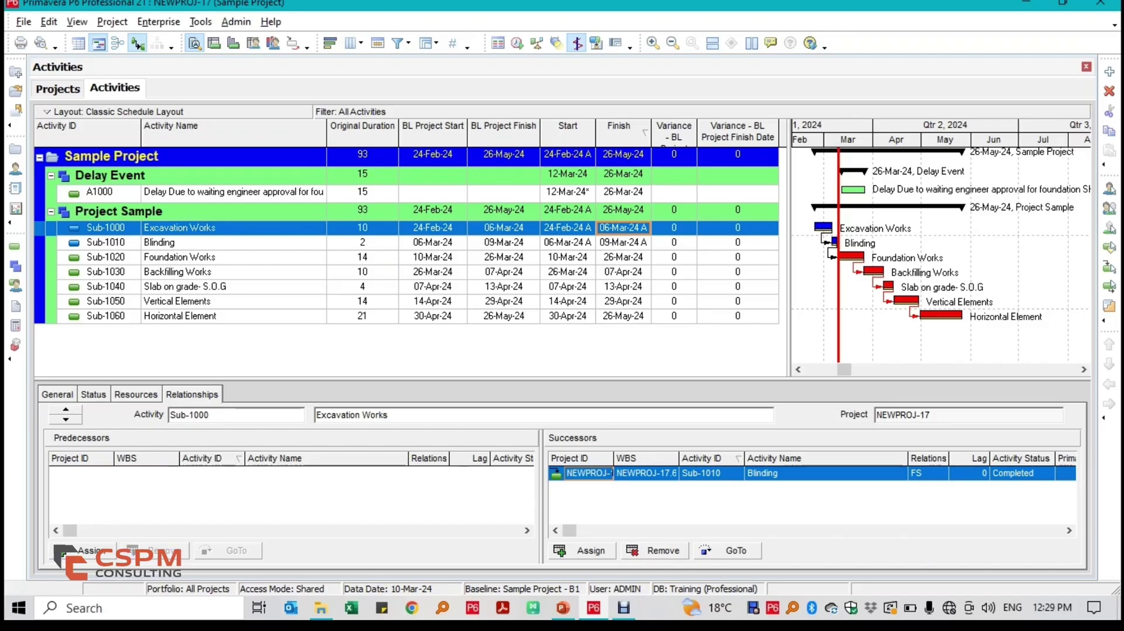
{"action": "left_click", "coordinate": [433, 242]}
{"action": "left_click", "coordinate": [503, 243]}
{"action": "left_click", "coordinate": [568, 243]}
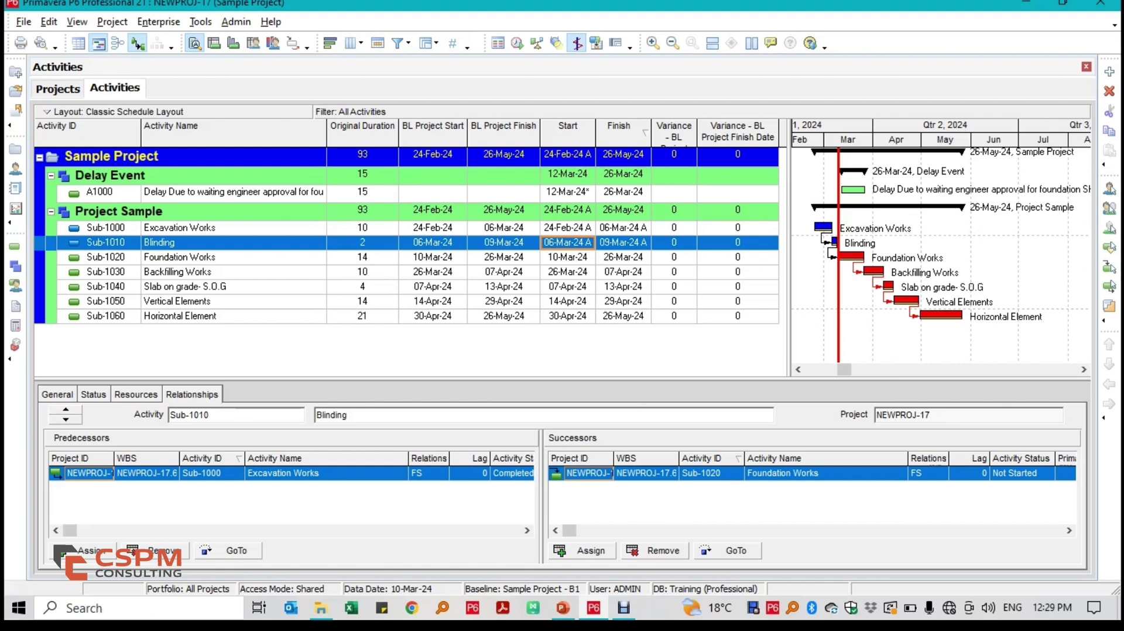
{"action": "left_click", "coordinate": [623, 243]}
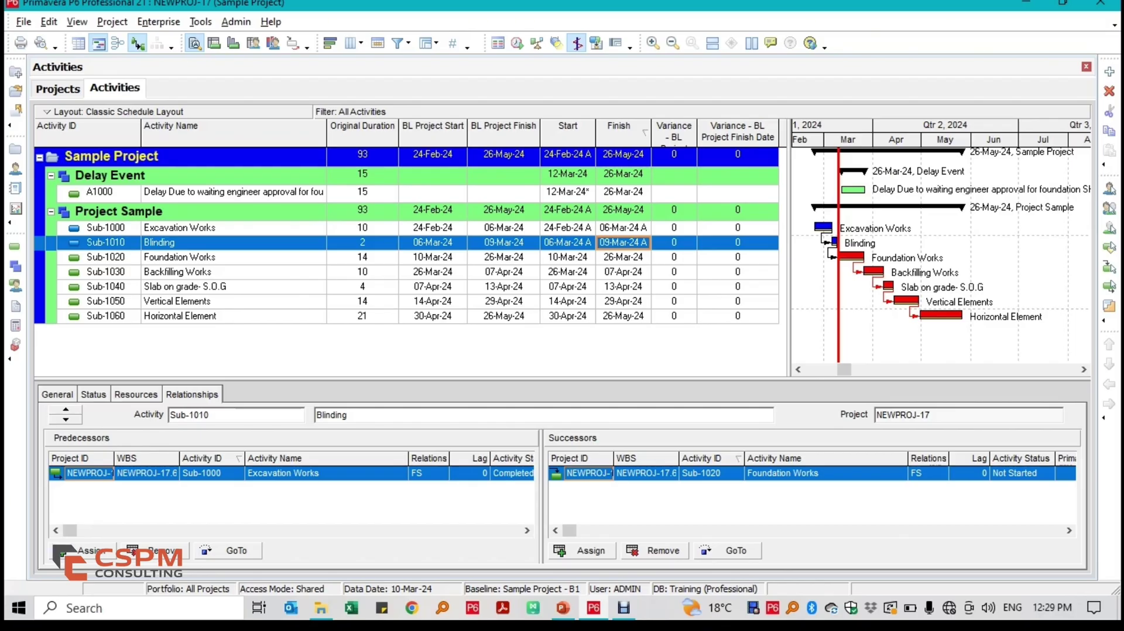
{"action": "left_click", "coordinate": [433, 258]}
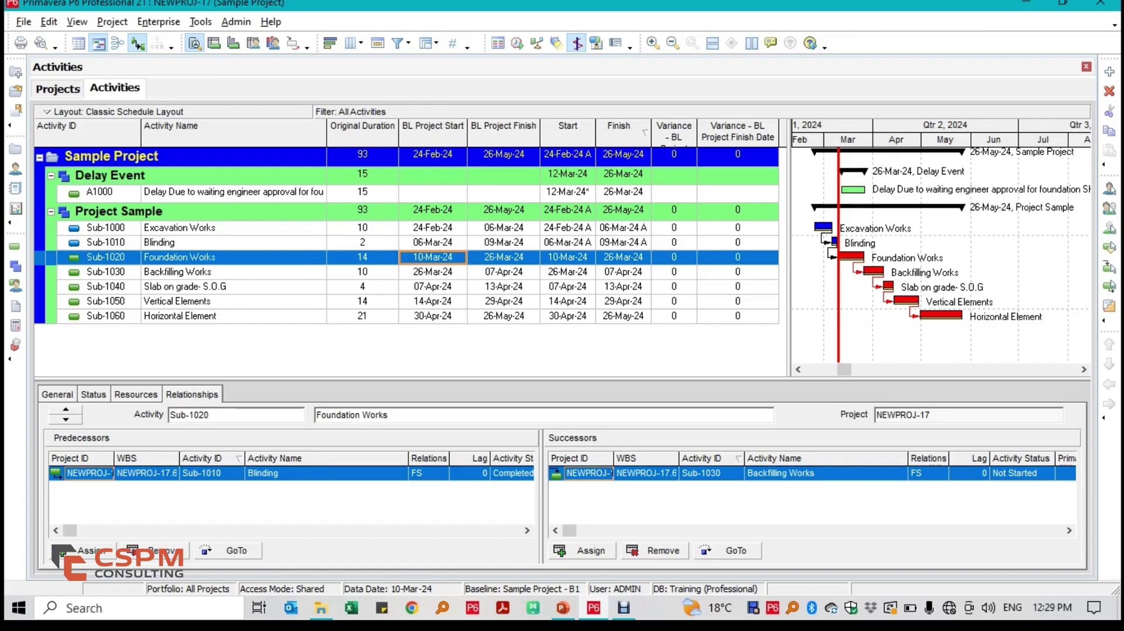
- Widen the Activity Name column to fit the full delay event name and resize the activity table to show all its columns
{"action": "left_click_drag", "start_coordinate": [327, 133], "coordinate": [491, 133]}
{"action": "left_click", "coordinate": [363, 193]}
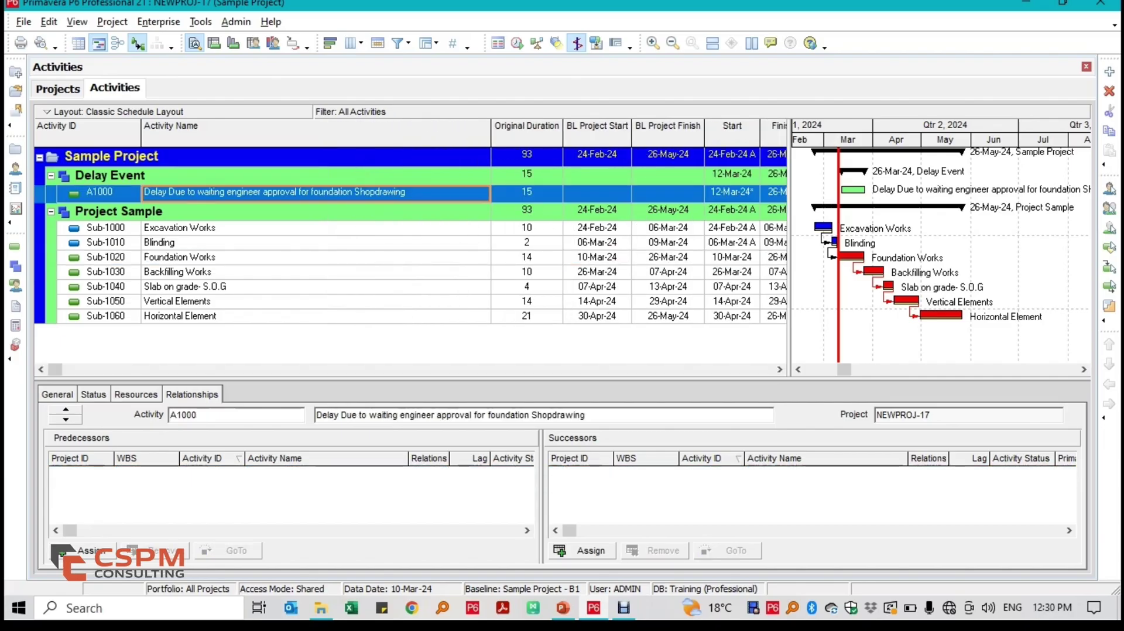
{"action": "left_click_drag", "start_coordinate": [789, 251], "coordinate": [965, 246]}
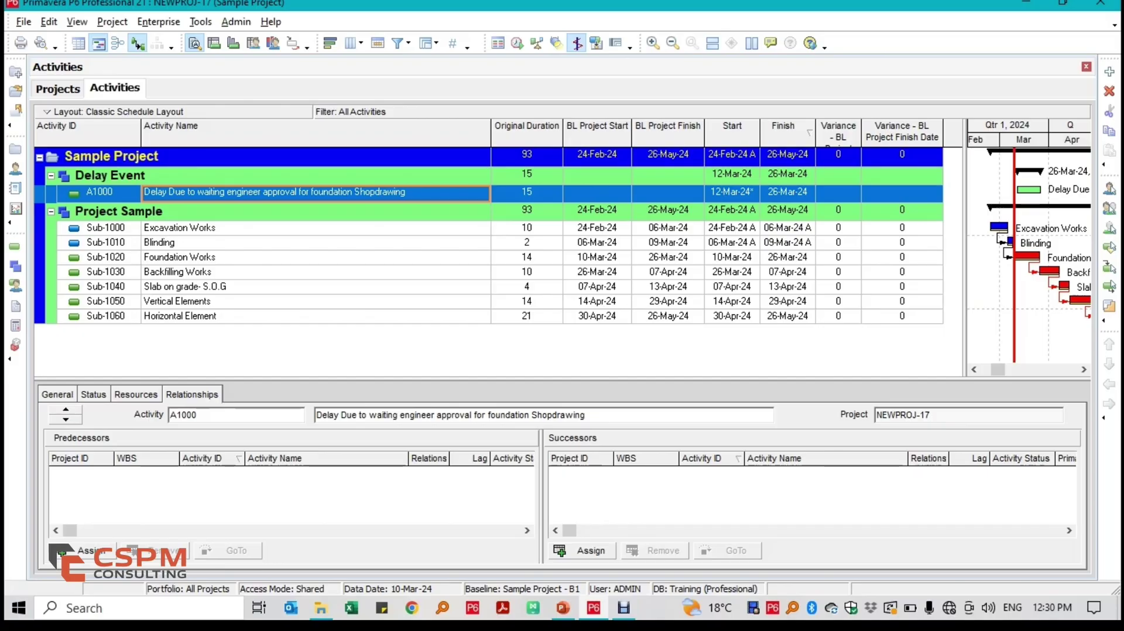
{"action": "left_click_drag", "start_coordinate": [965, 251], "coordinate": [953, 252]}
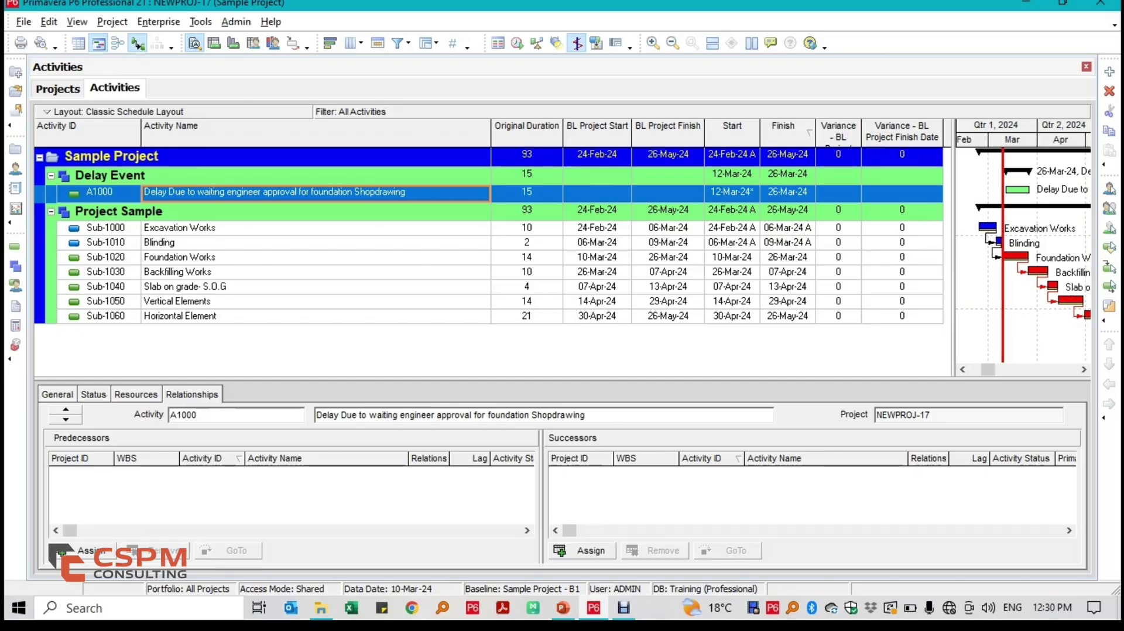
{"action": "left_click_drag", "start_coordinate": [491, 133], "coordinate": [420, 132]}
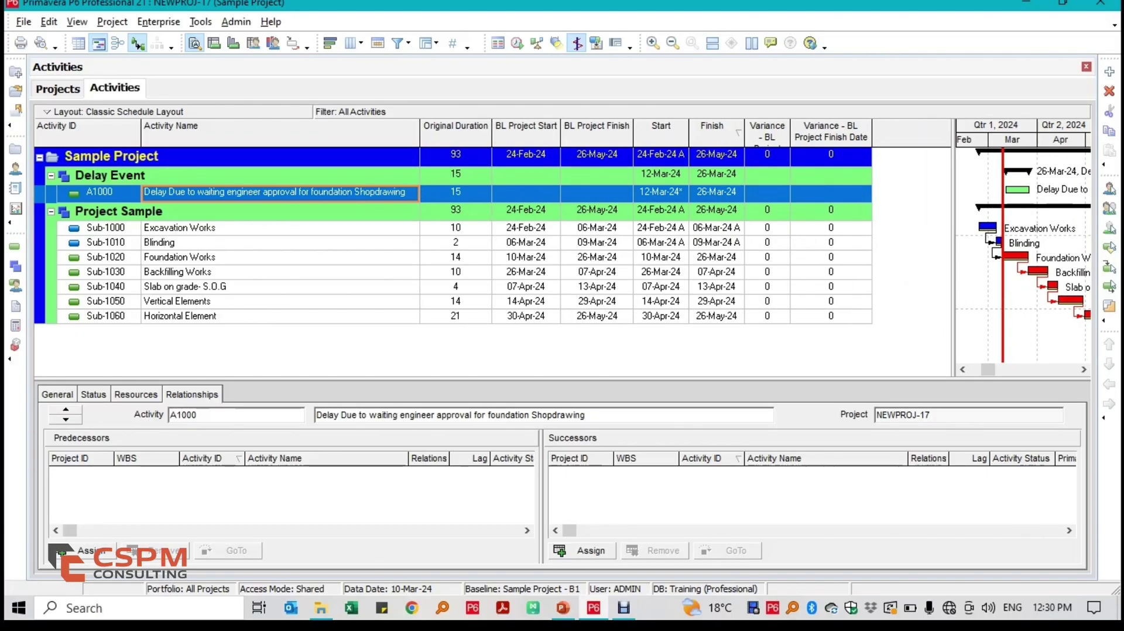
{"action": "left_click_drag", "start_coordinate": [954, 252], "coordinate": [879, 251]}
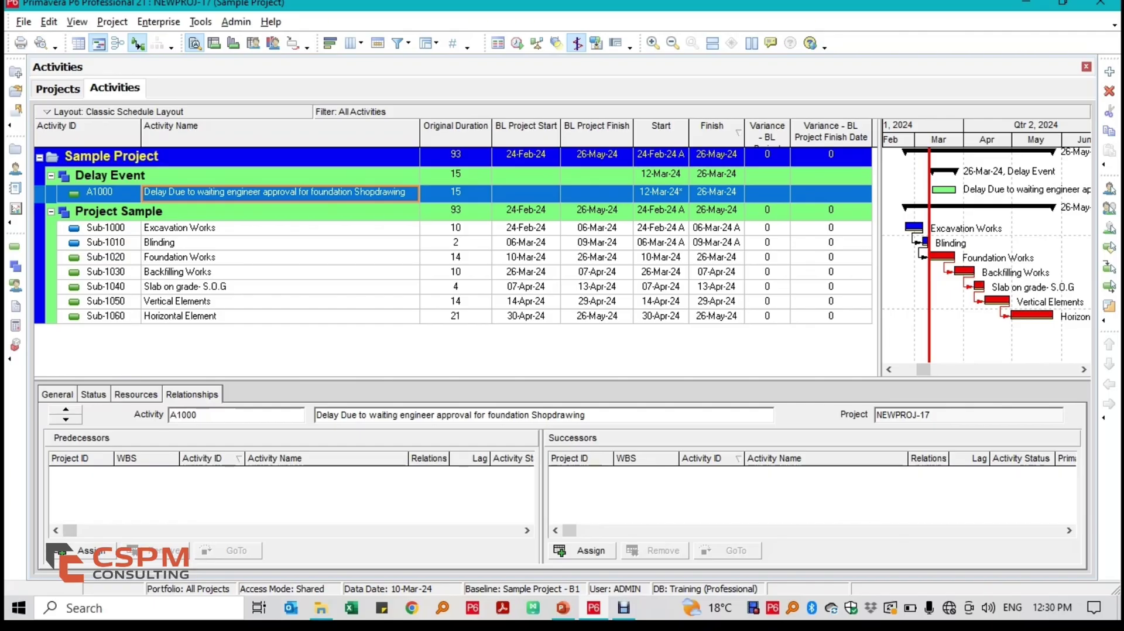
- Examine the finish dates of Excavation Works and Blinding, and of the delay activity A1000
{"action": "left_click", "coordinate": [717, 228]}
{"action": "left_click", "coordinate": [716, 243]}
{"action": "left_click", "coordinate": [716, 228]}
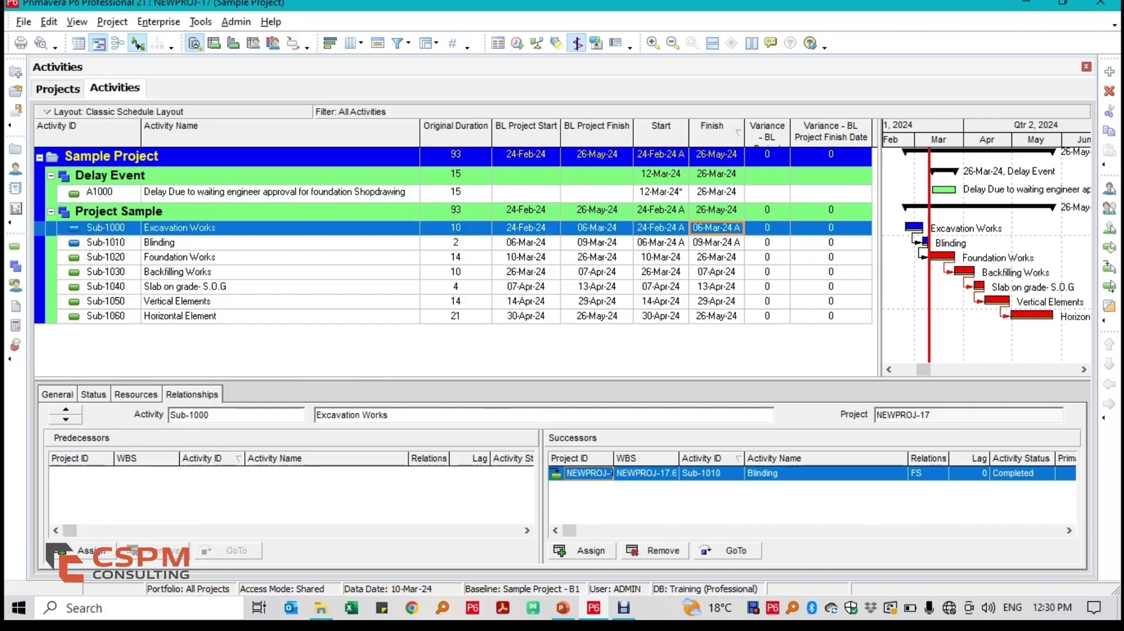
{"action": "left_click", "coordinate": [717, 243]}
{"action": "left_click", "coordinate": [717, 228]}
{"action": "left_click", "coordinate": [717, 243]}
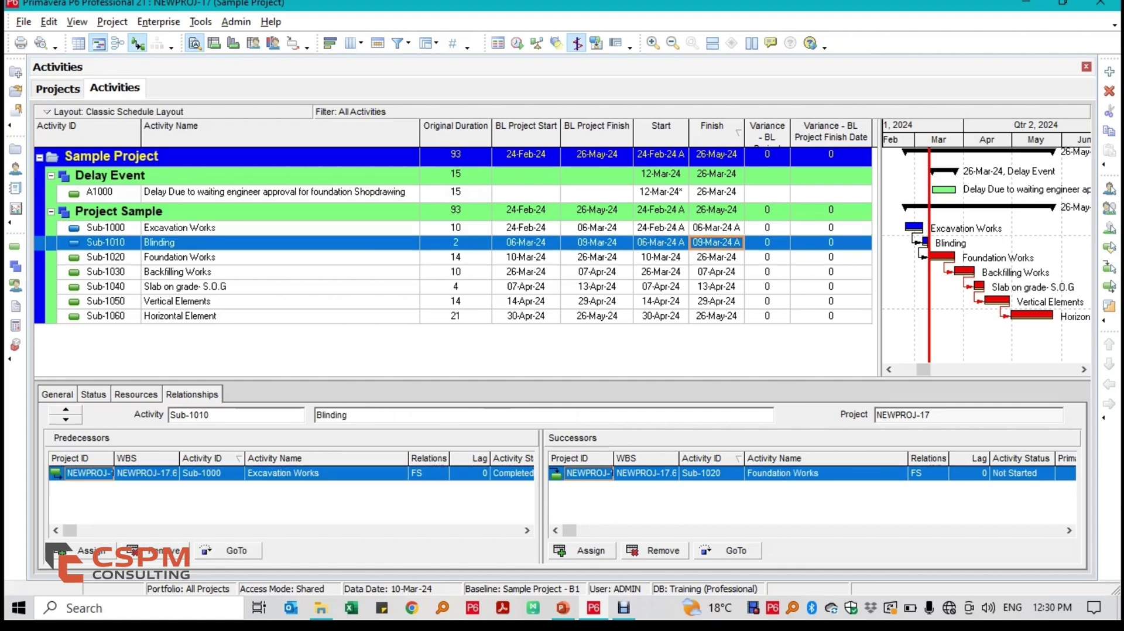
{"action": "left_click", "coordinate": [717, 193]}
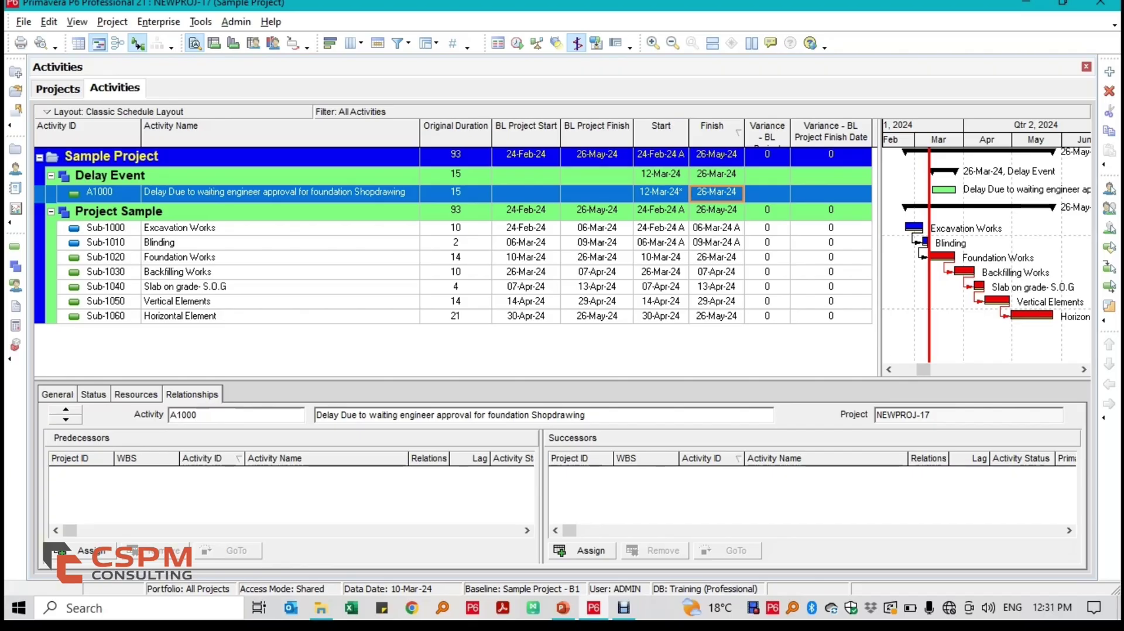
- Link delay activity A1000 to Foundation Works as its finish-to-start predecessor and check the relationship on both activities
{"action": "left_click", "coordinate": [280, 192]}
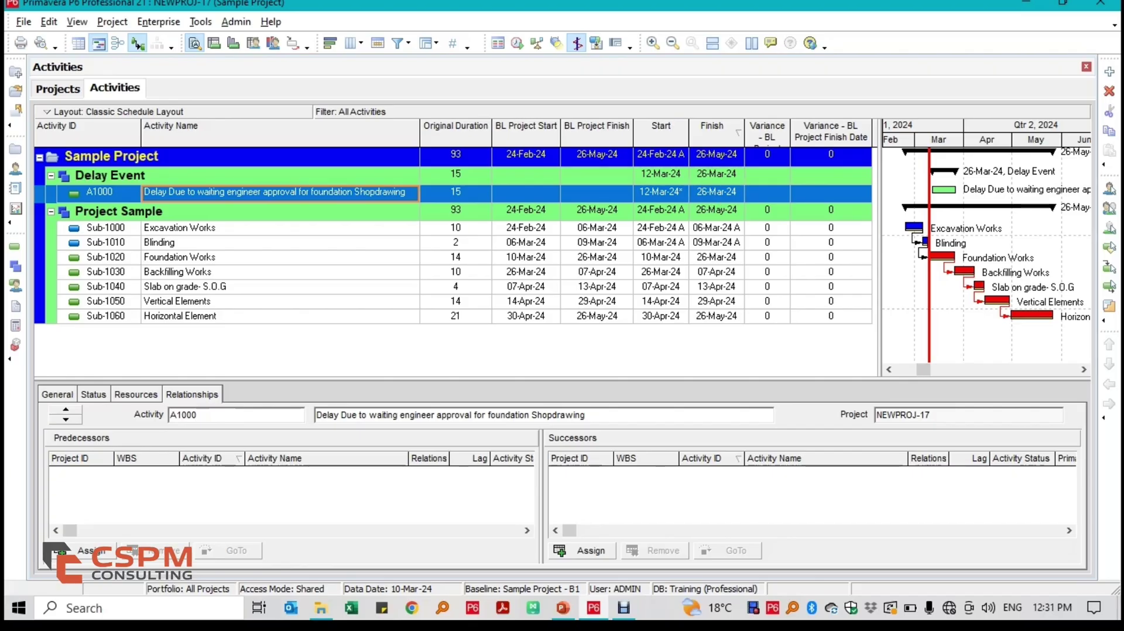
{"action": "left_click", "coordinate": [297, 258]}
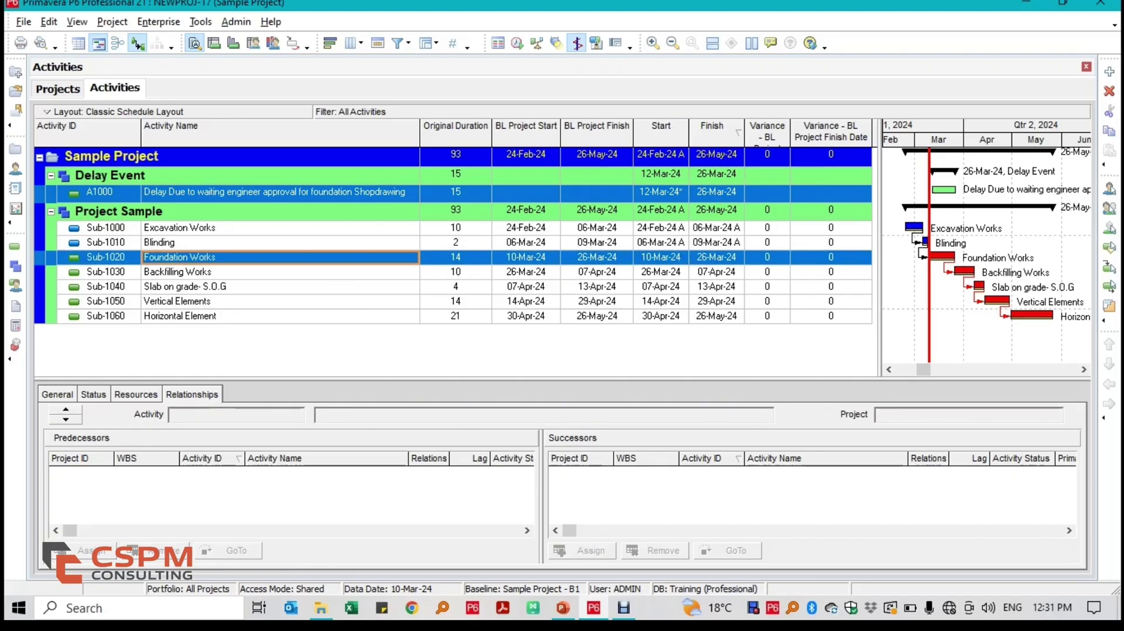
{"action": "right_click", "coordinate": [297, 258]}
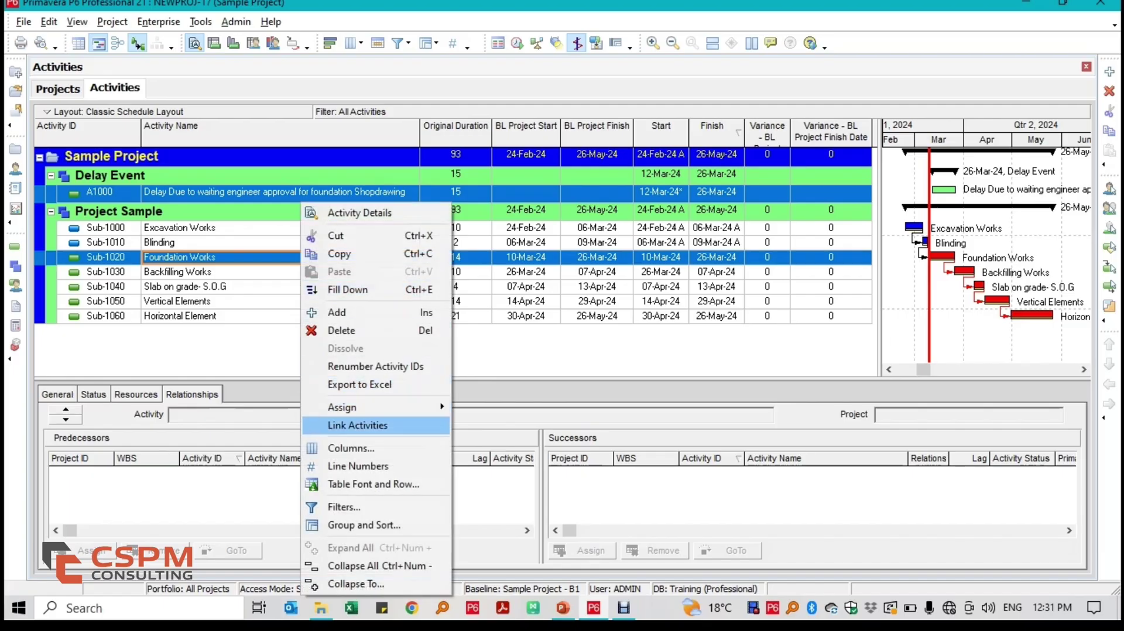
{"action": "left_click", "coordinate": [374, 426]}
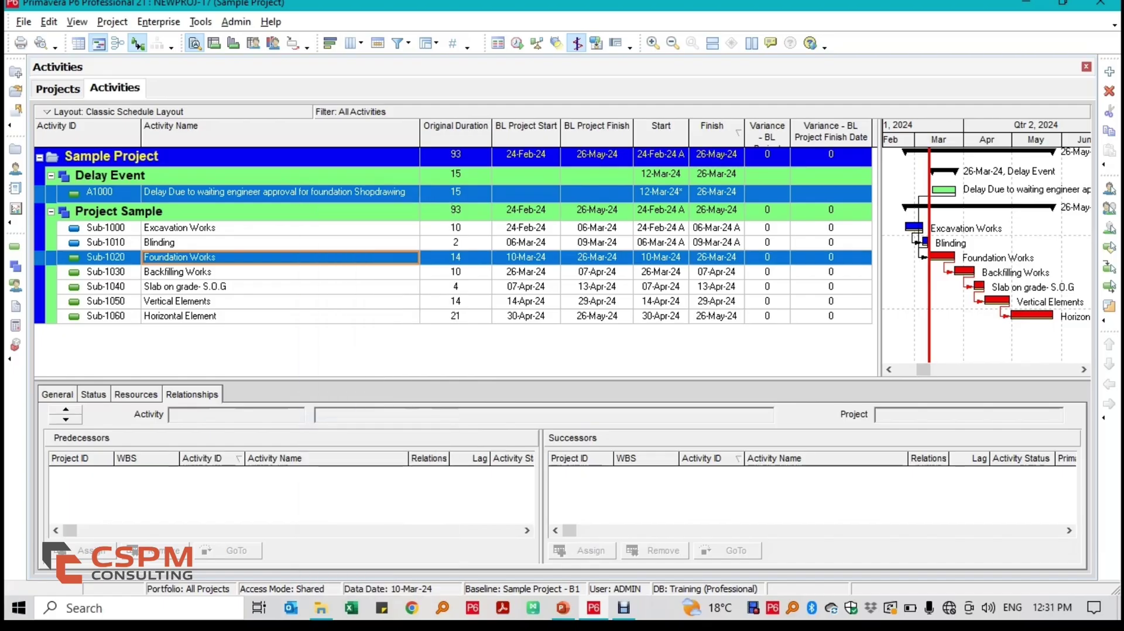
{"action": "left_click", "coordinate": [281, 257]}
{"action": "left_click", "coordinate": [716, 193]}
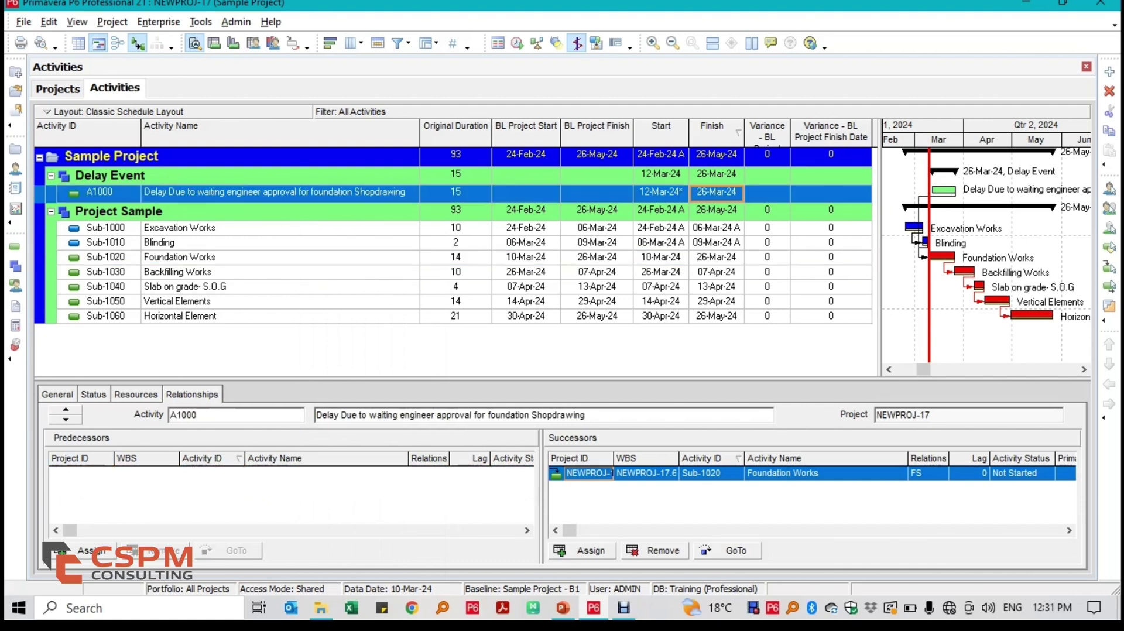
{"action": "left_click", "coordinate": [281, 258]}
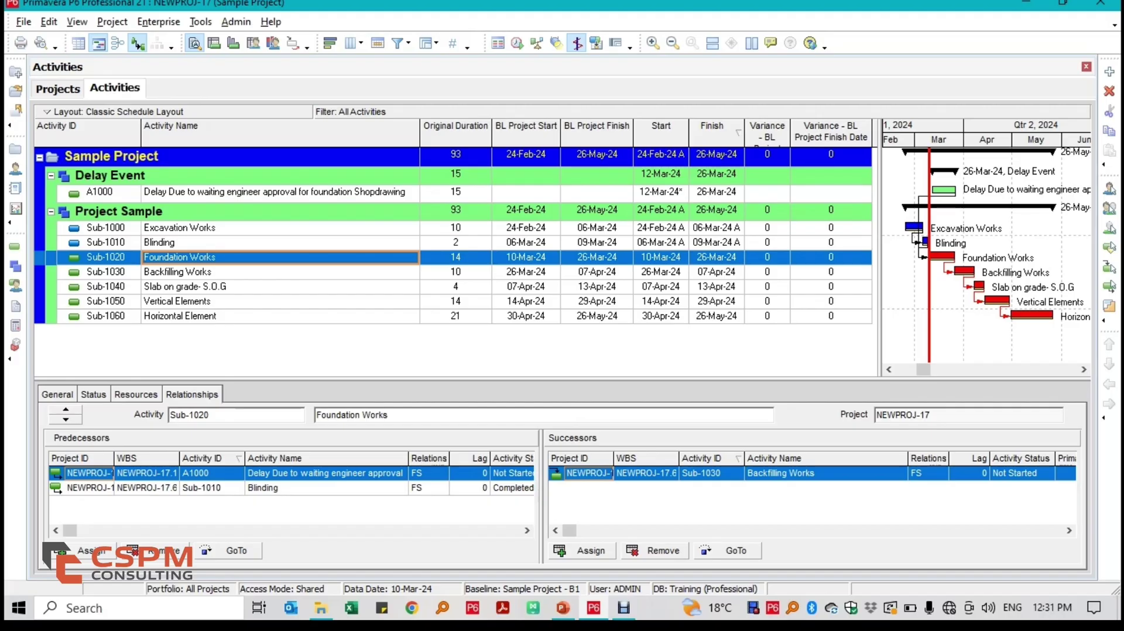
{"action": "left_click", "coordinate": [281, 192]}
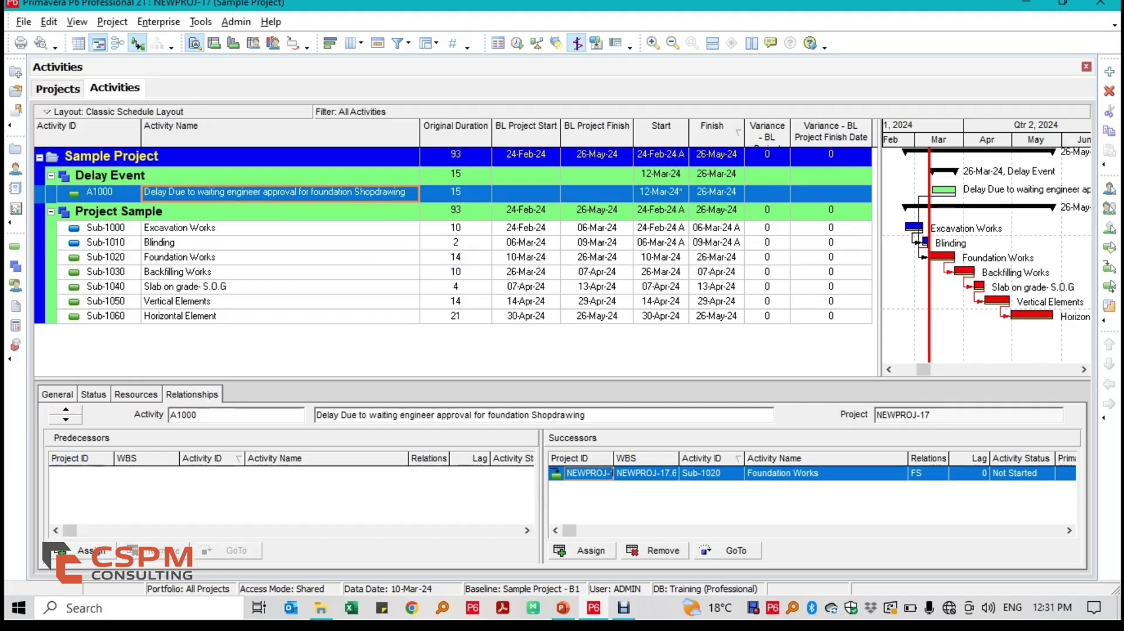
- Schedule the project using its own data date
{"action": "left_click", "coordinate": [597, 258]}
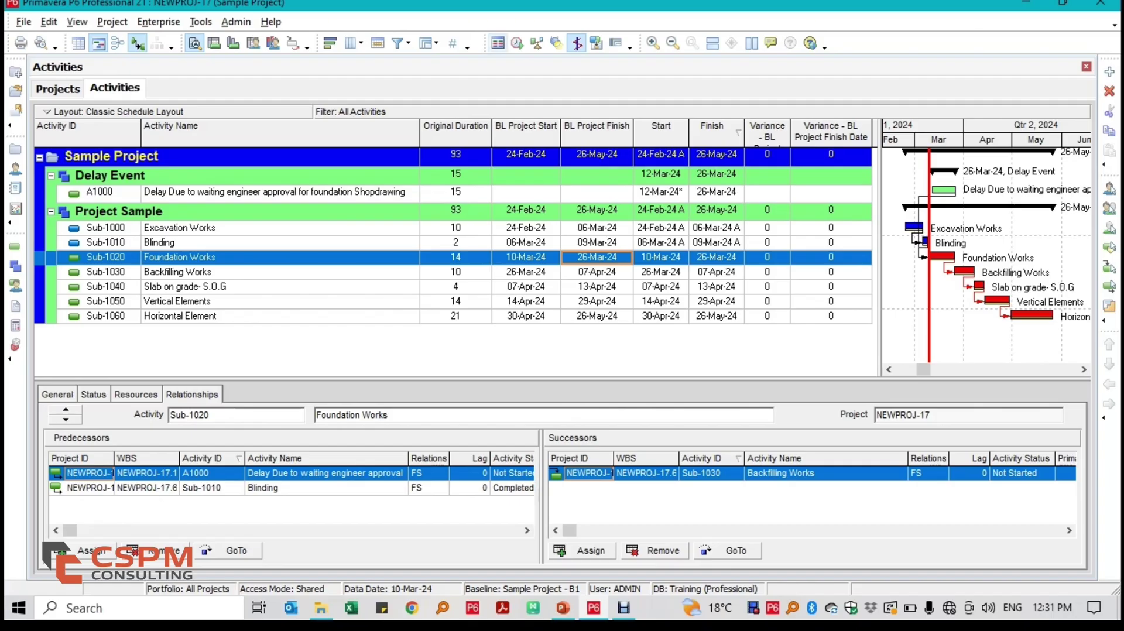
{"action": "left_click", "coordinate": [518, 43]}
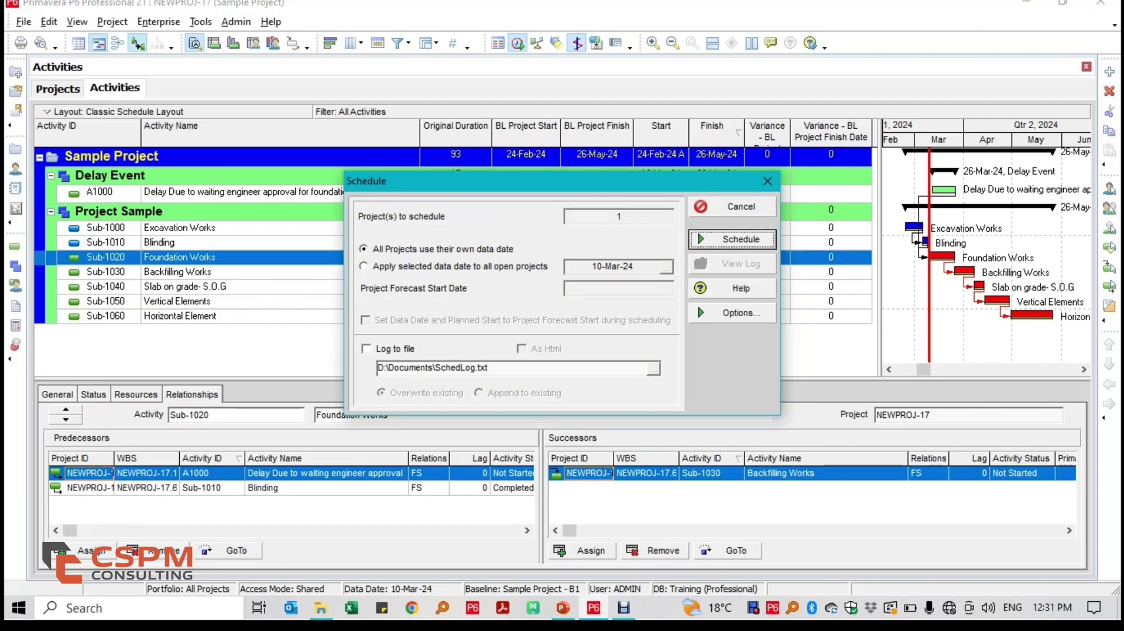
{"action": "left_click", "coordinate": [733, 240]}
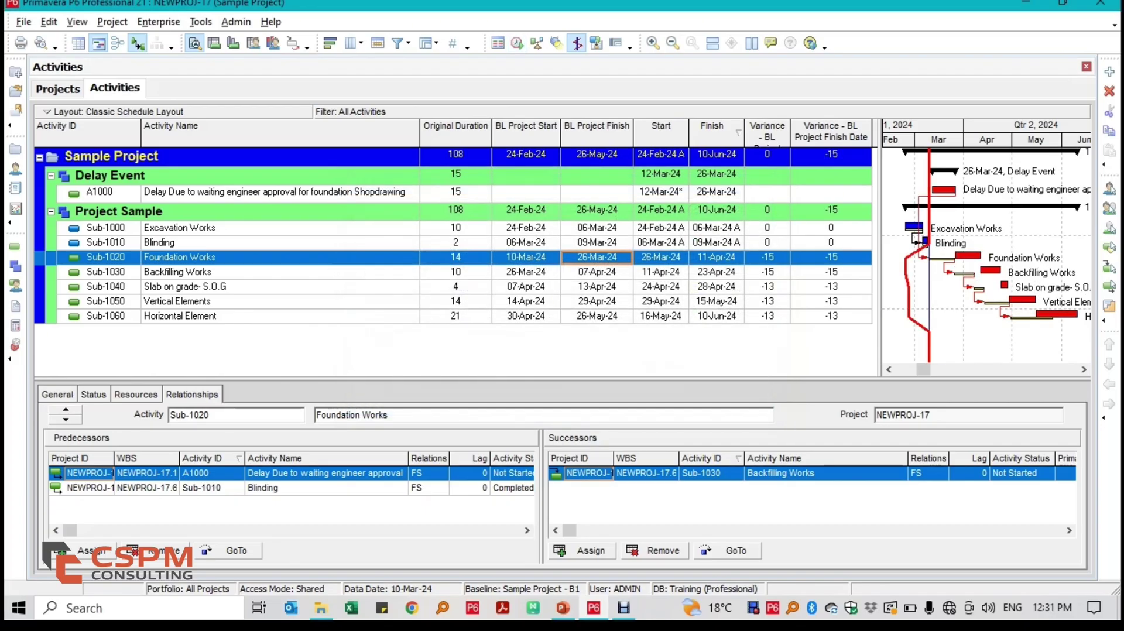
- Hide the progress line, enlarge the Gantt chart and stretch its timescale to show the bars in more detail
{"action": "left_click", "coordinate": [577, 43]}
{"action": "left_click_drag", "start_coordinate": [880, 339], "coordinate": [555, 339]}
{"action": "left_click_drag", "start_coordinate": [638, 140], "coordinate": [817, 140]}
{"action": "left_click_drag", "start_coordinate": [738, 140], "coordinate": [721, 140]}
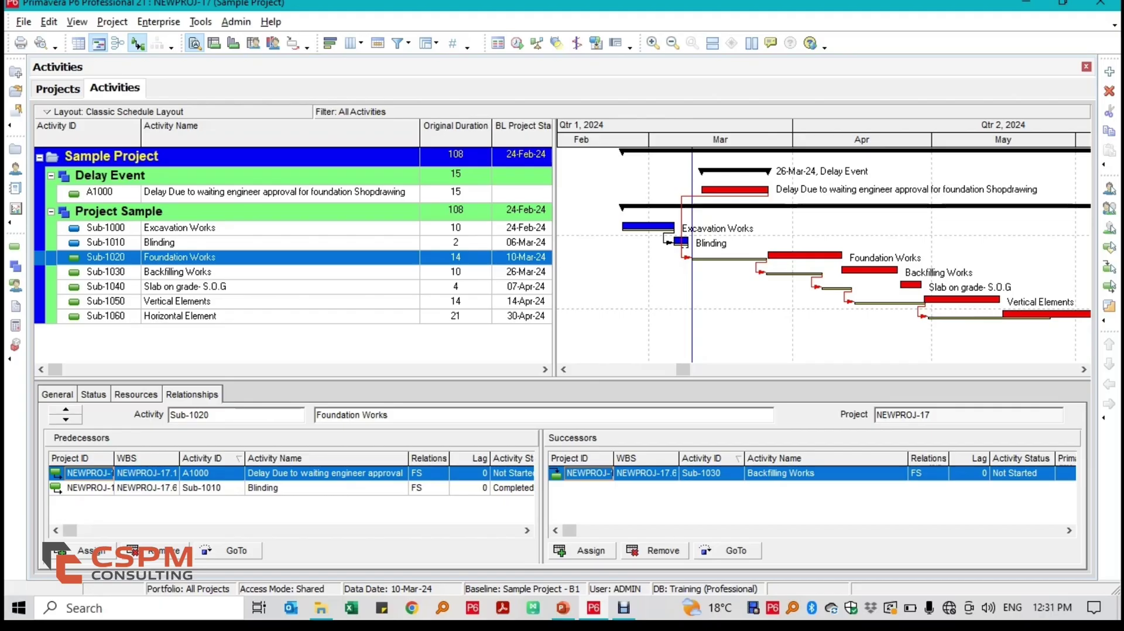
- Review the date and variance columns for the delay event, Excavation Works and Foundation Works, and return to the enlarged Gantt chart
{"action": "left_click_drag", "start_coordinate": [555, 252], "coordinate": [884, 252]}
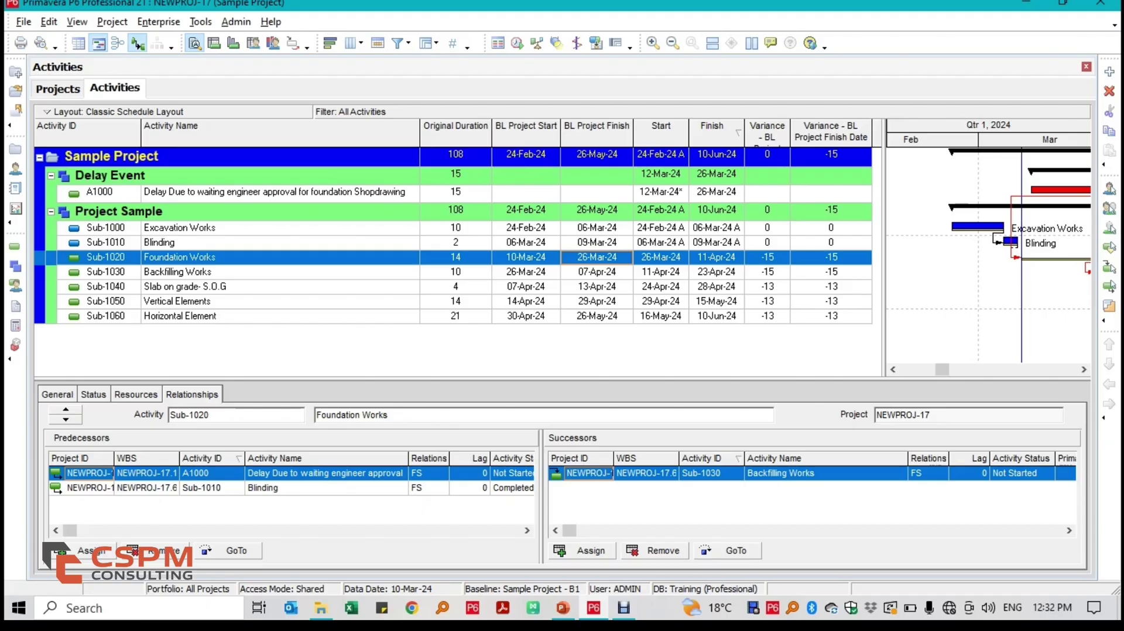
{"action": "left_click", "coordinate": [280, 193]}
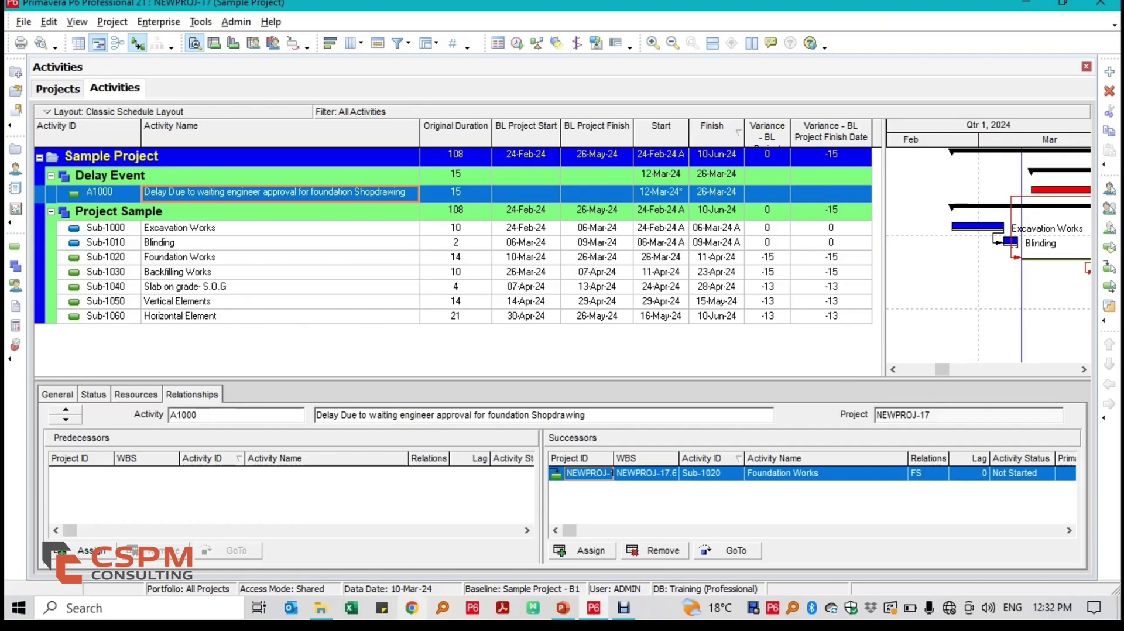
{"action": "left_click", "coordinate": [526, 228]}
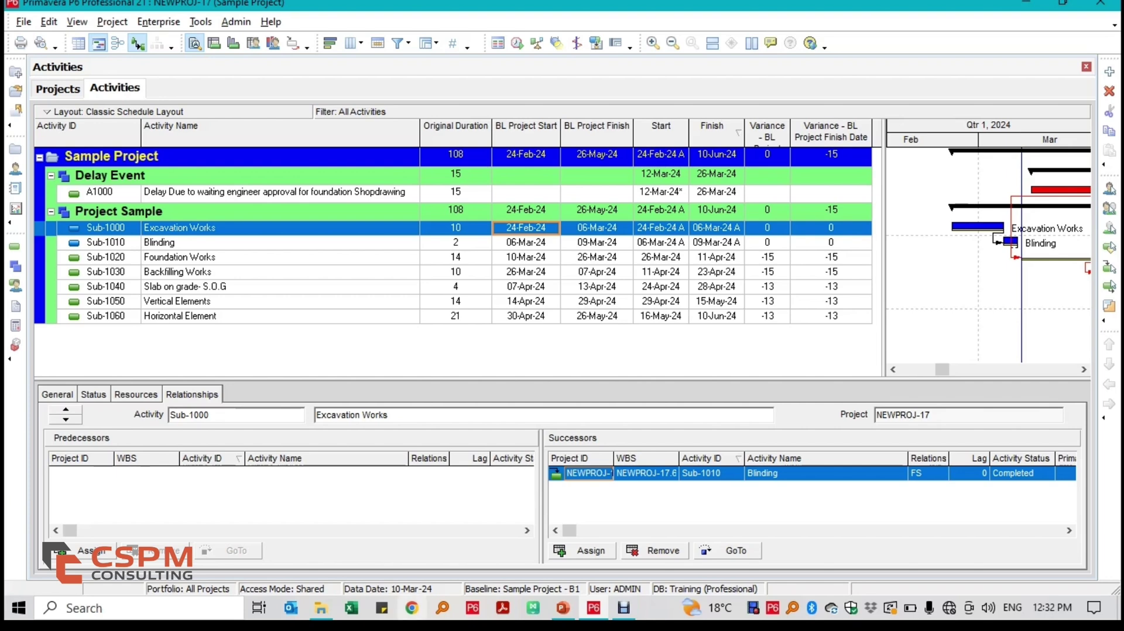
{"action": "left_click", "coordinate": [280, 193]}
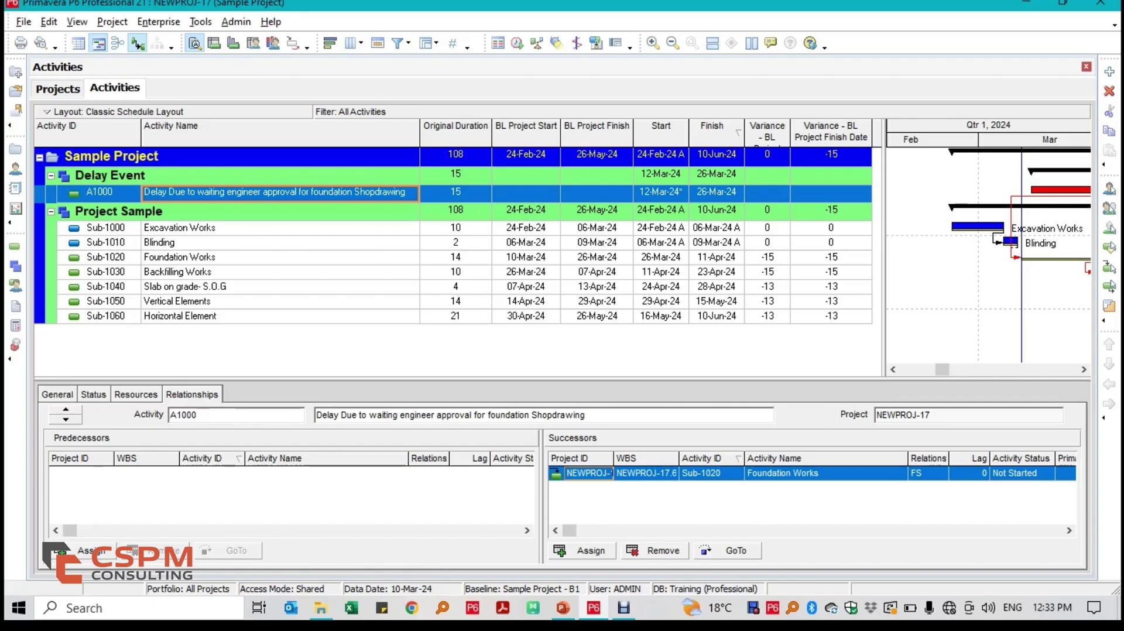
{"action": "left_click", "coordinate": [526, 258]}
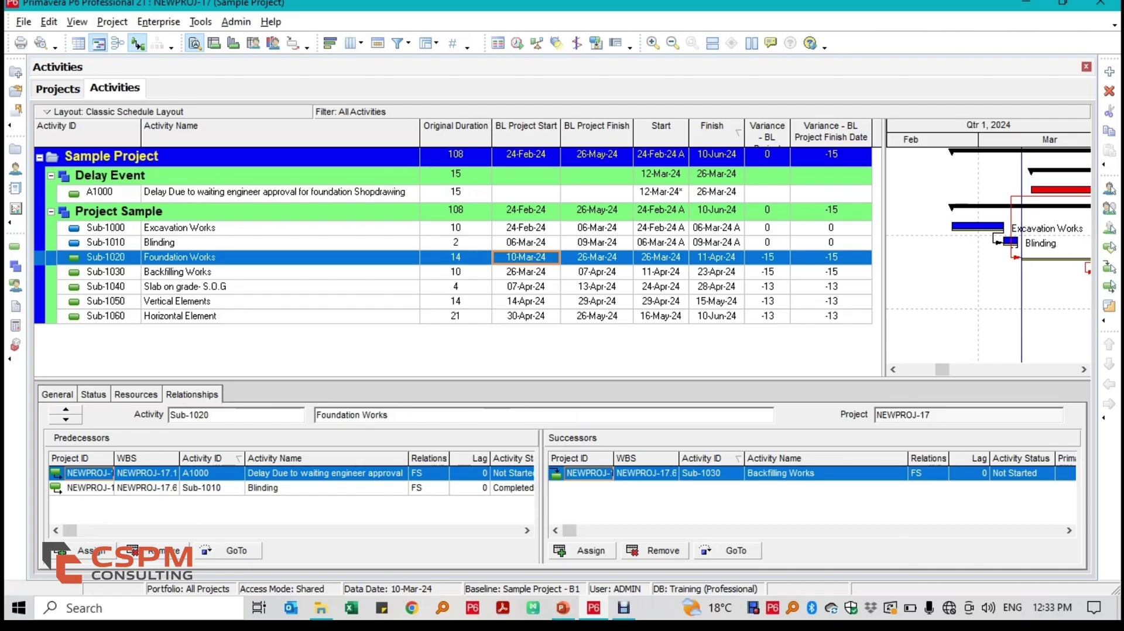
{"action": "left_click_drag", "start_coordinate": [884, 258], "coordinate": [911, 258]}
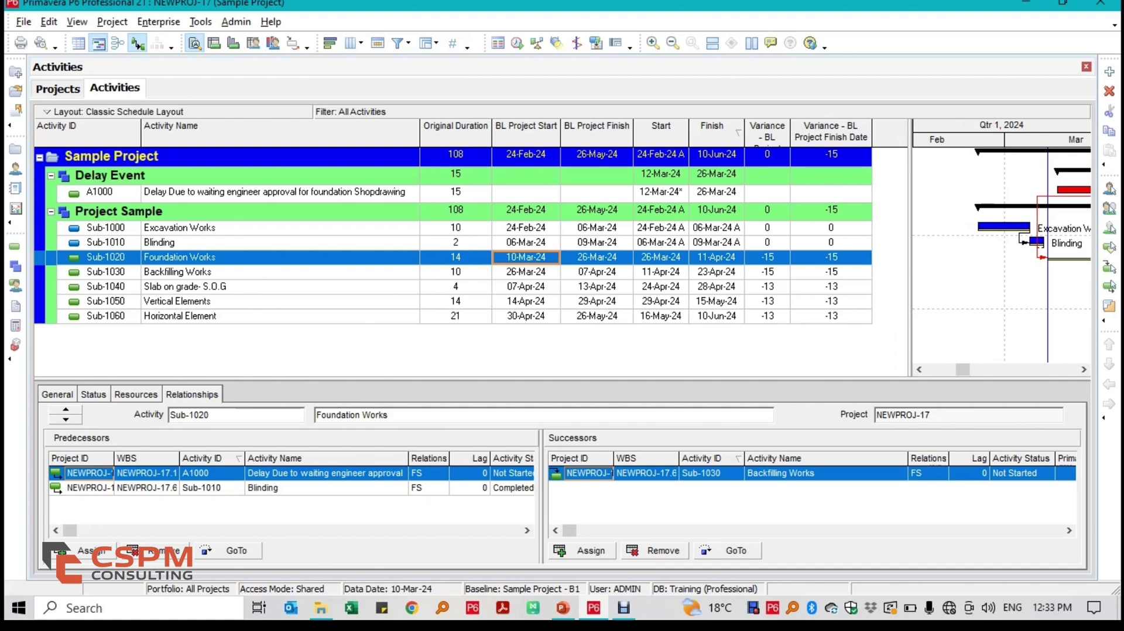
{"action": "left_click_drag", "start_coordinate": [910, 246], "coordinate": [396, 246]}
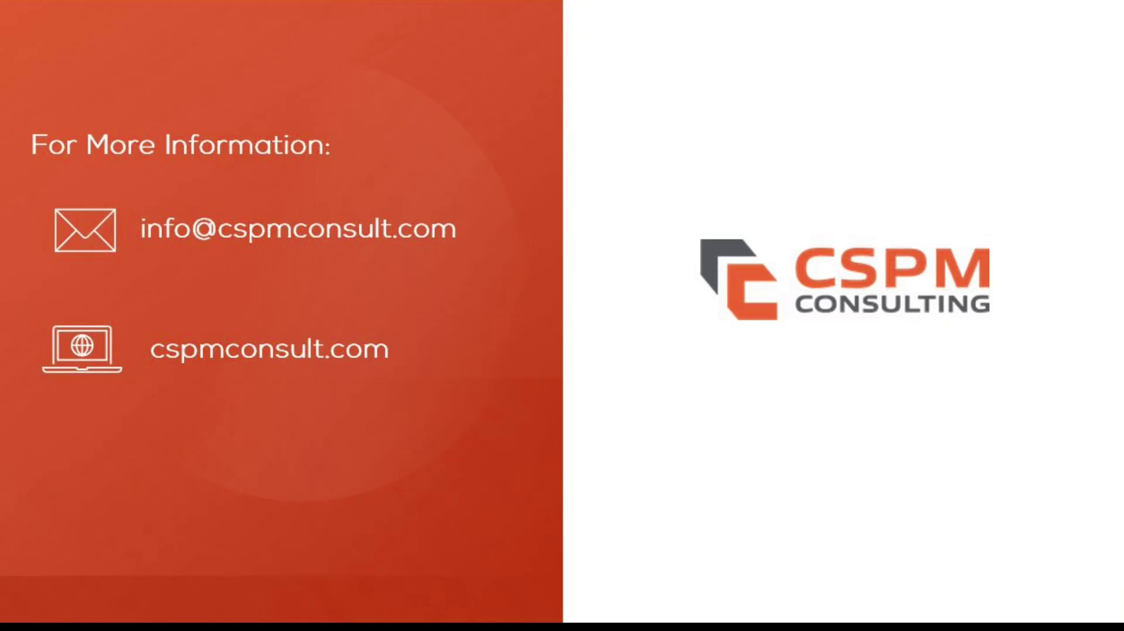